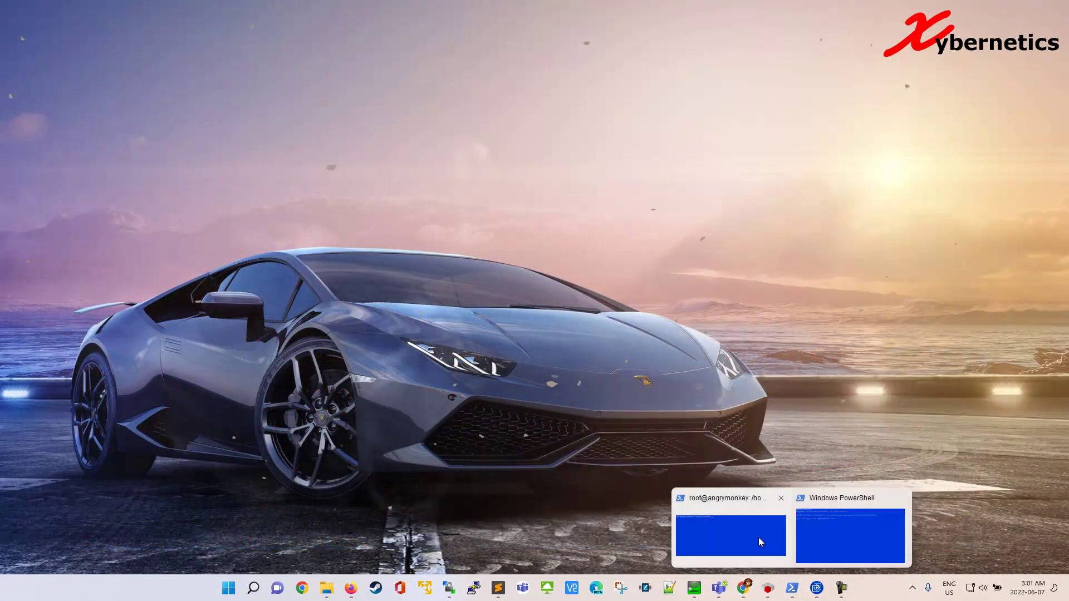
# Confirm Docker 20.10.14, list local images (debian stable-slim, nodered/node-red), then clear the screen.
pyautogui.click(758, 537)
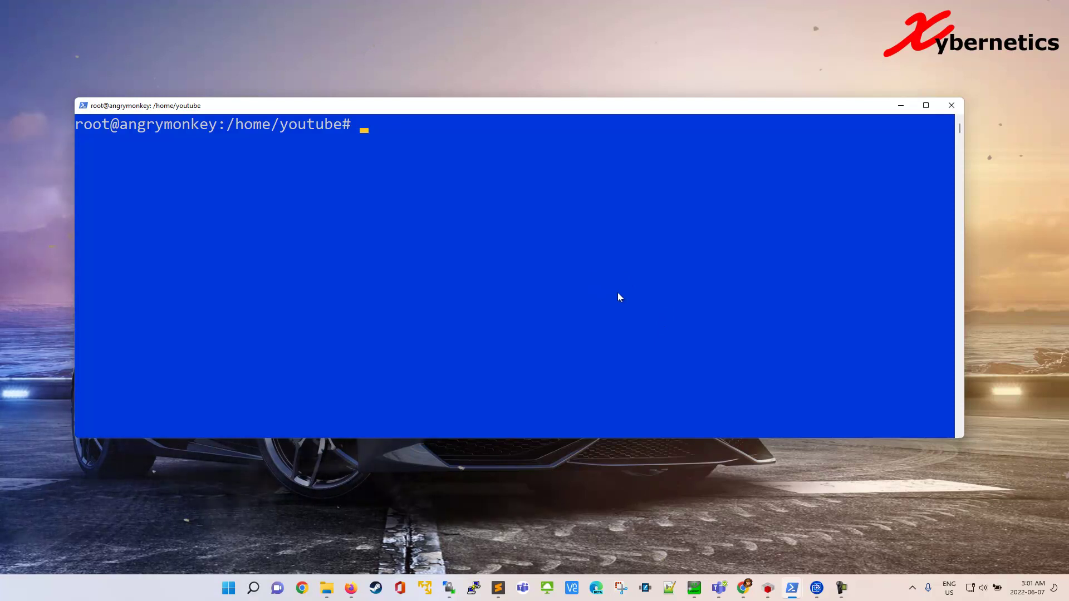
pyautogui.click(623, 254)
pyautogui.write('do')
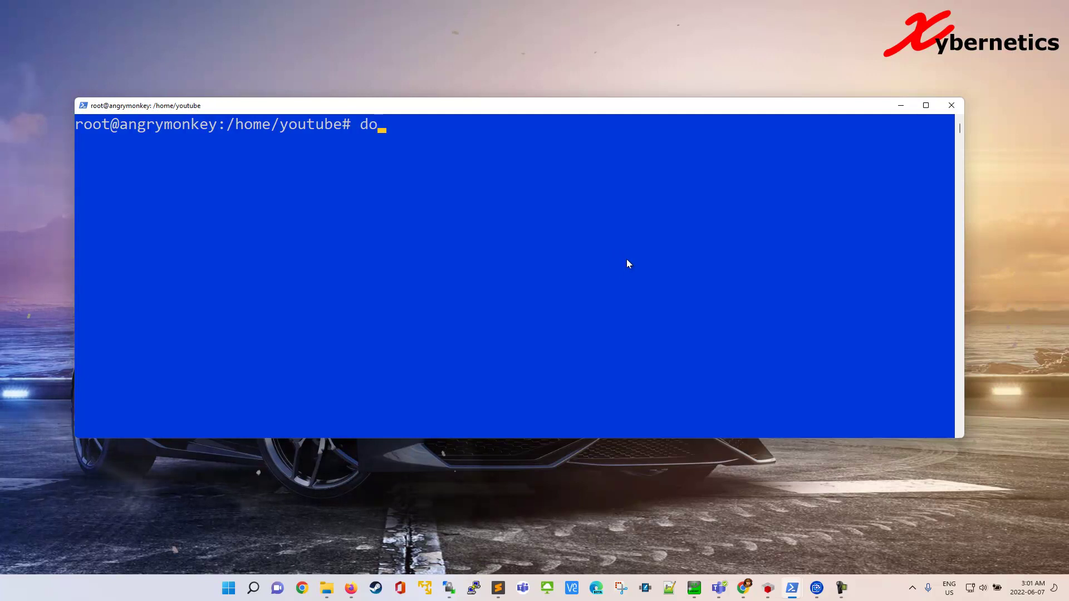
pyautogui.write('cker v')
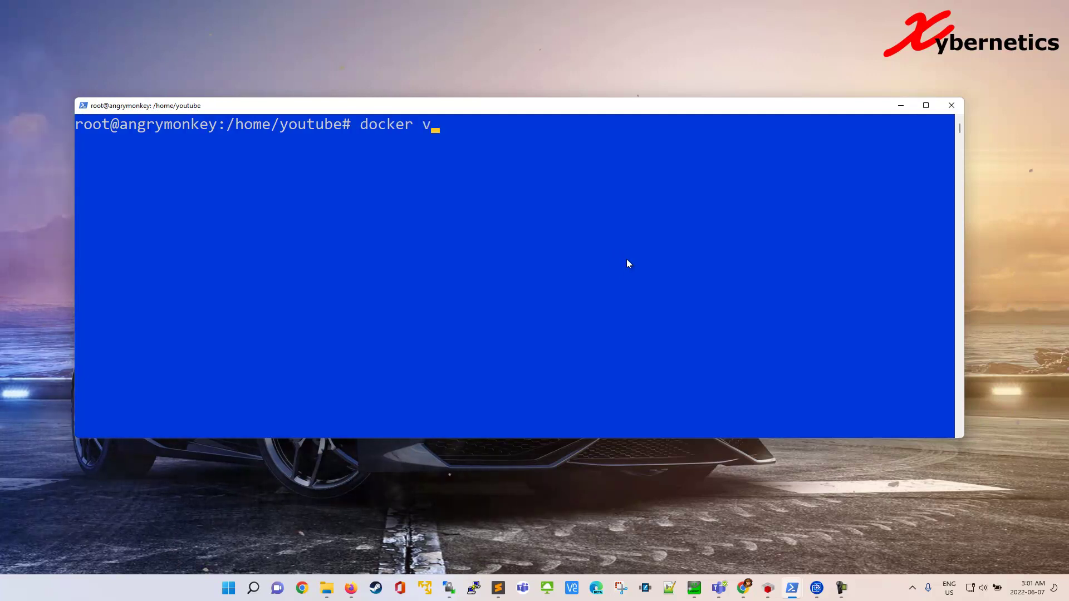
pyautogui.write('ersion')
pyautogui.press('Return')
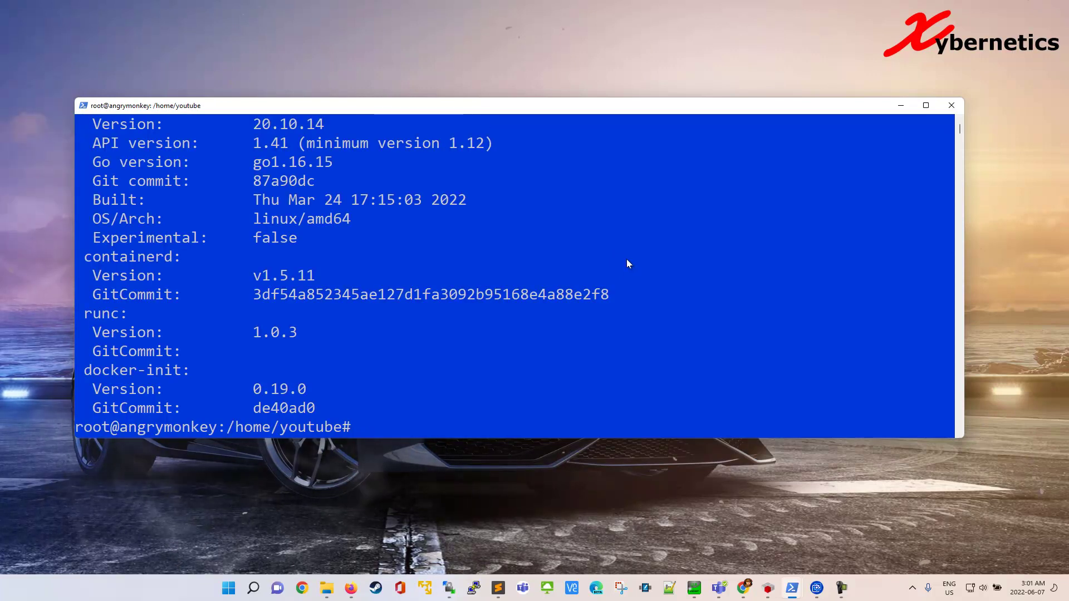
pyautogui.write('docker image ')
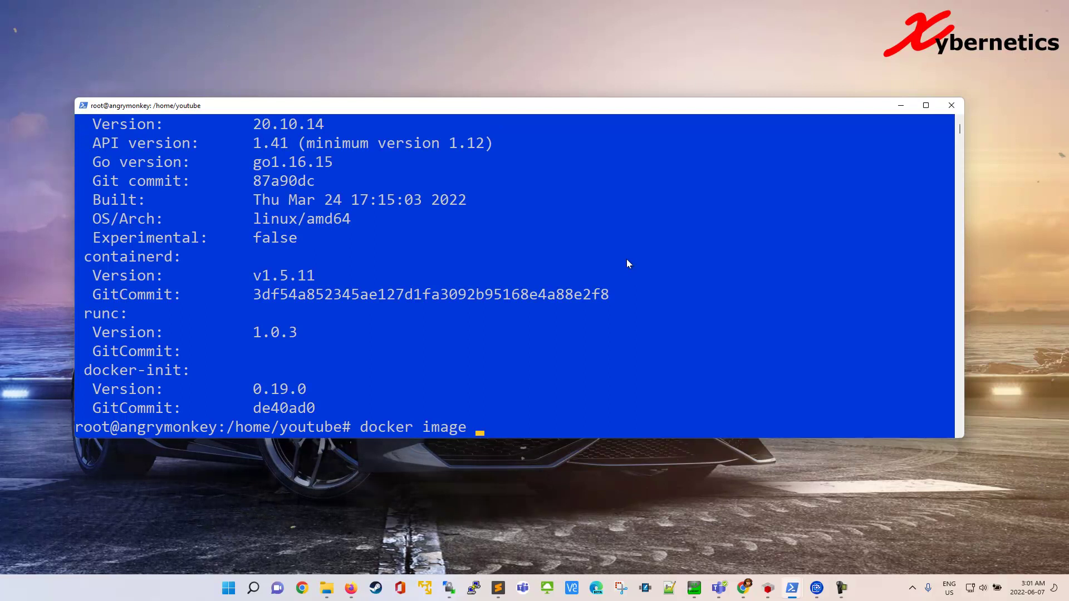
pyautogui.write('ls')
pyautogui.press('Return')
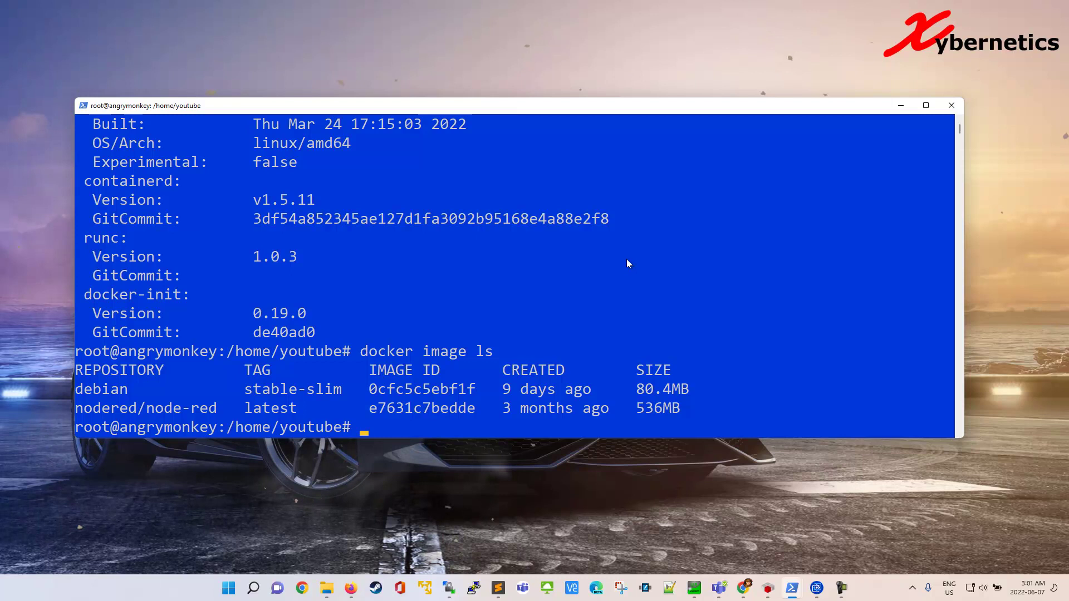
pyautogui.write('clear')
pyautogui.press('Return')
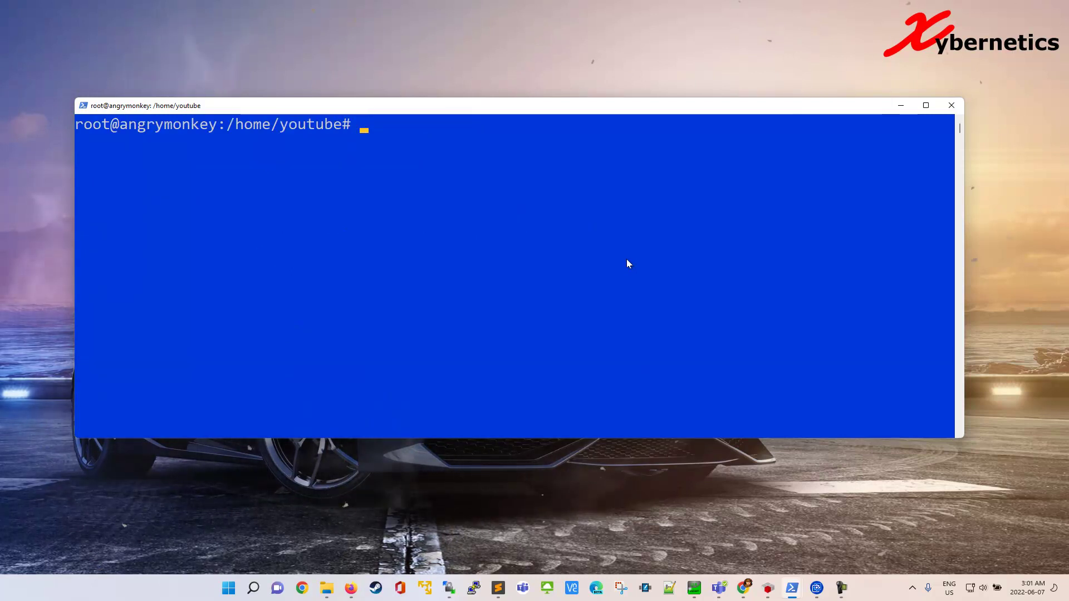
pyautogui.write('ls la')
# List /home/youtube with 'ls -al' and point out the dockerfile beside the publish folder.
pyautogui.press('Return')
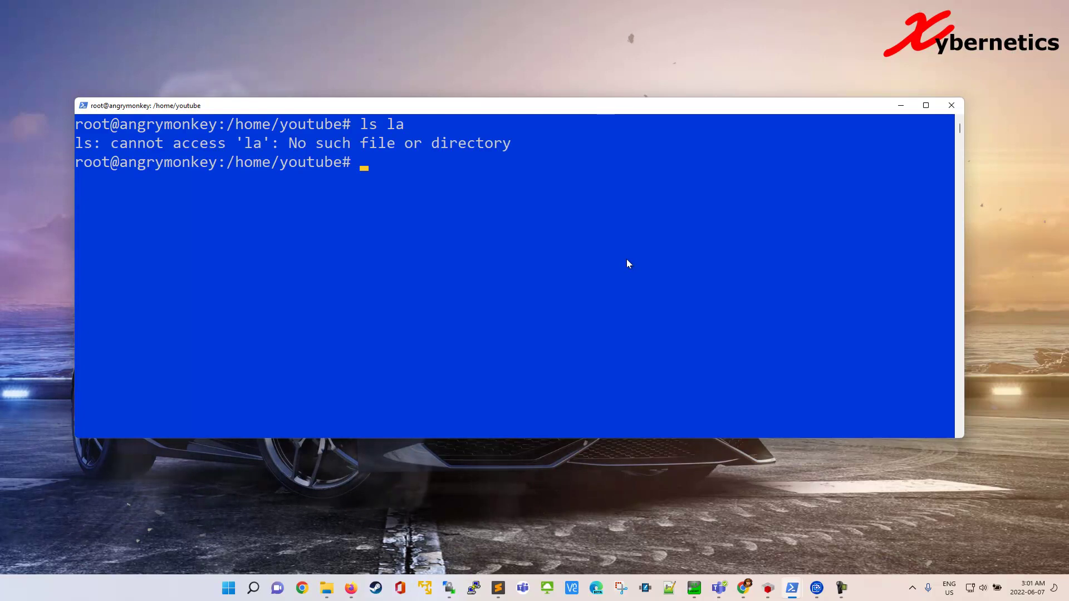
pyautogui.write('ls ')
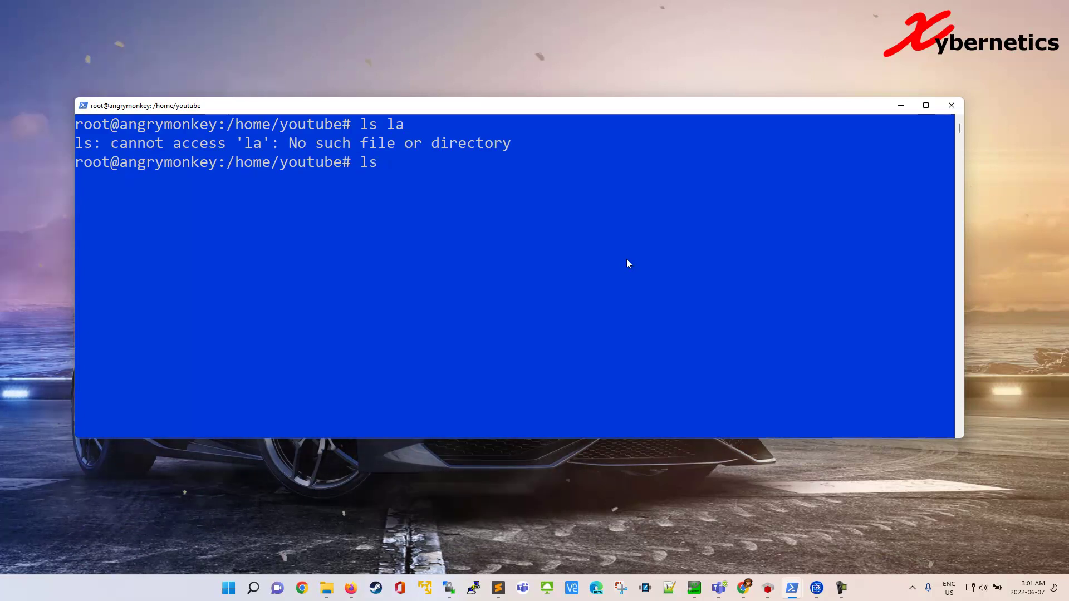
pyautogui.write('-al')
pyautogui.press('Return')
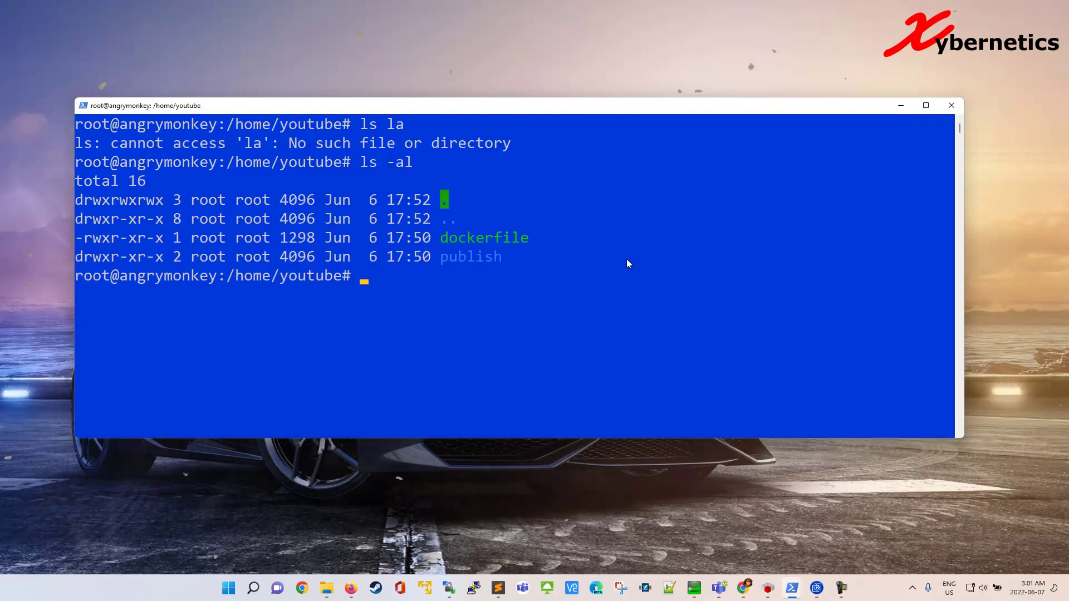
pyautogui.doubleClick(480, 237)
pyautogui.press('Return')
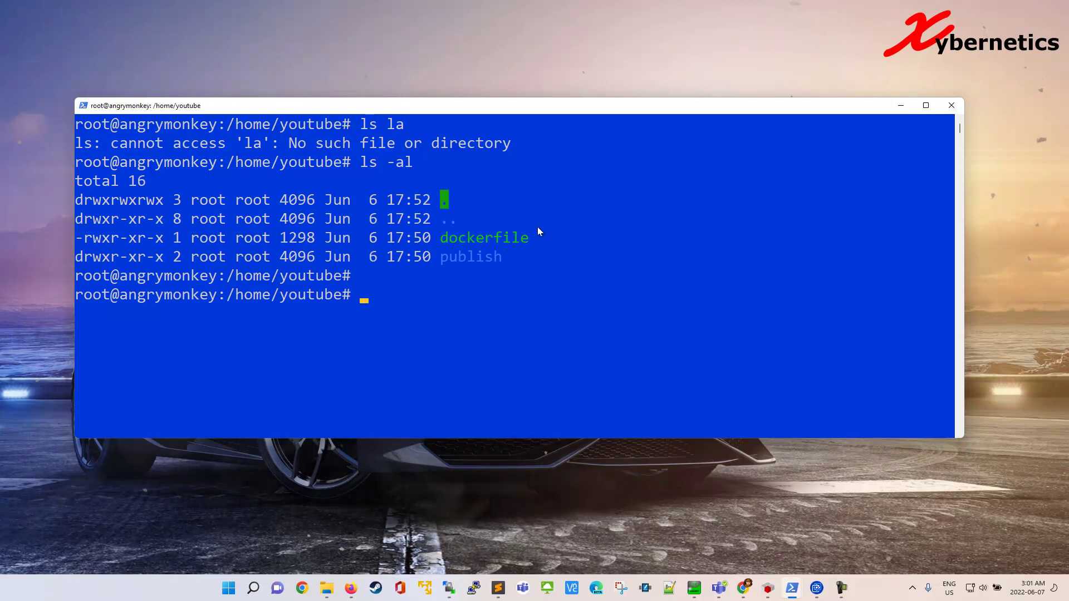
pyautogui.write('docker bui')
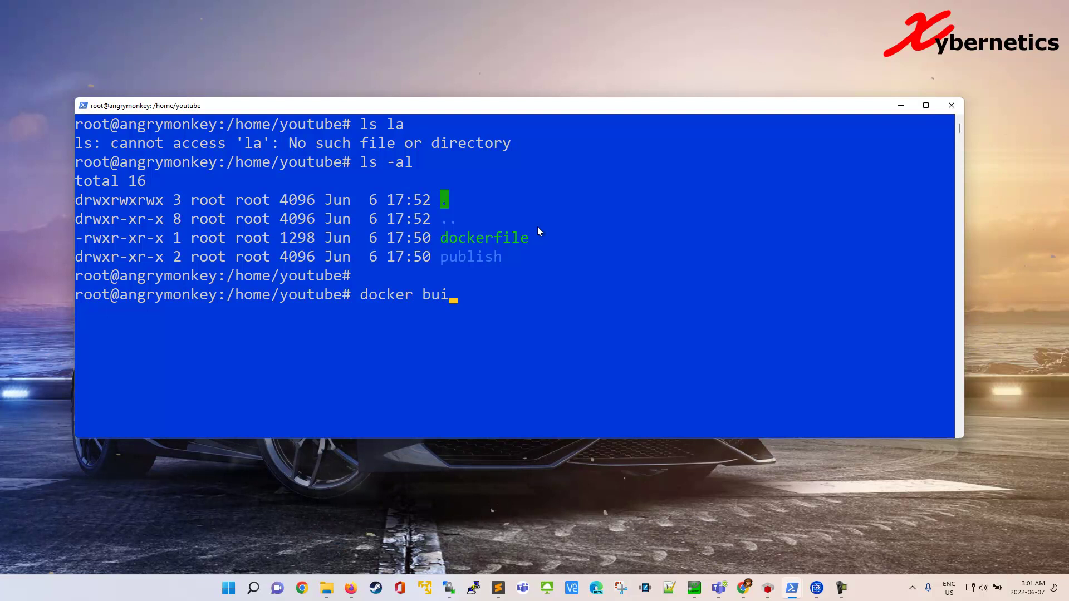
pyautogui.write('ld -t ')
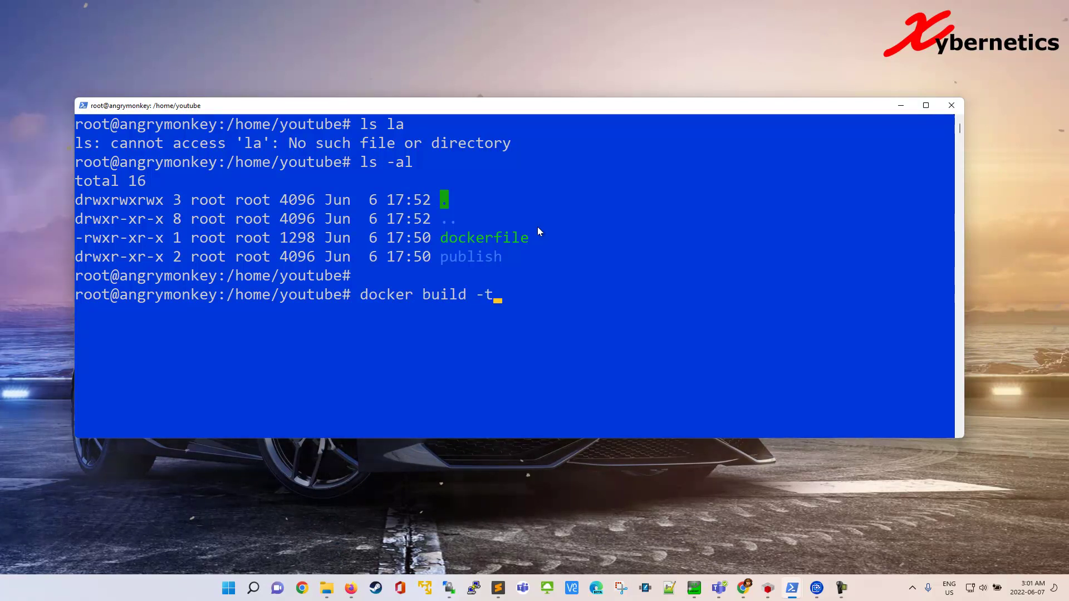
pyautogui.write('youtube')
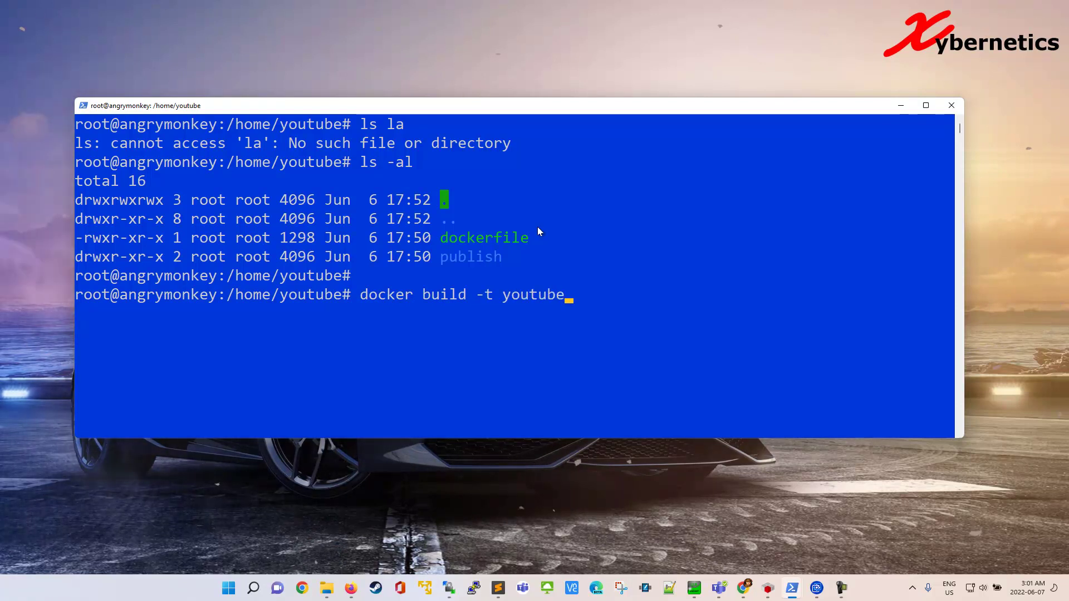
pyautogui.write(':')
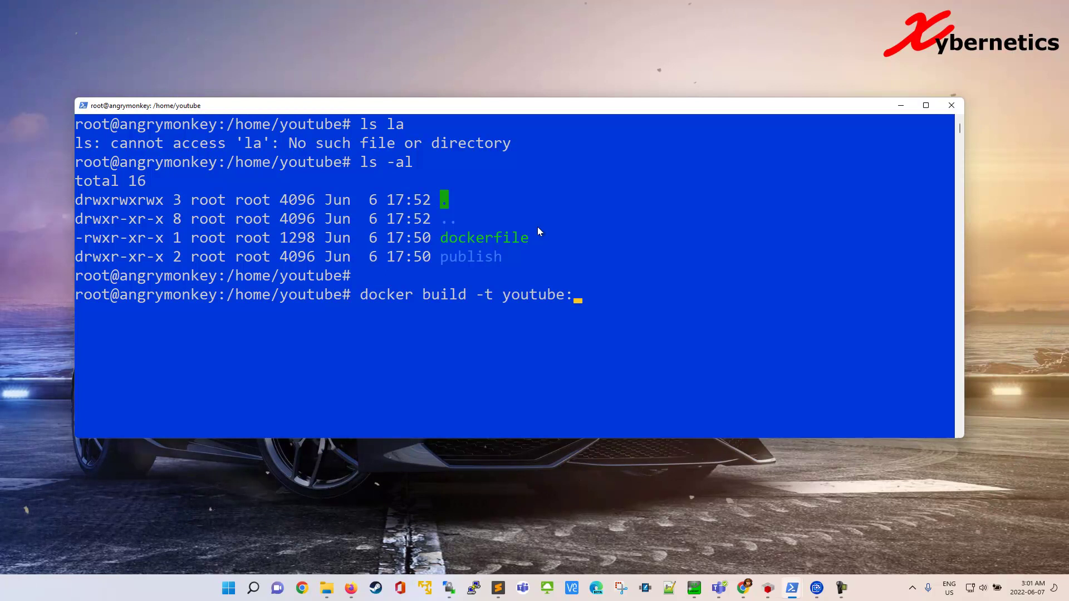
pyautogui.write('1.2 ')
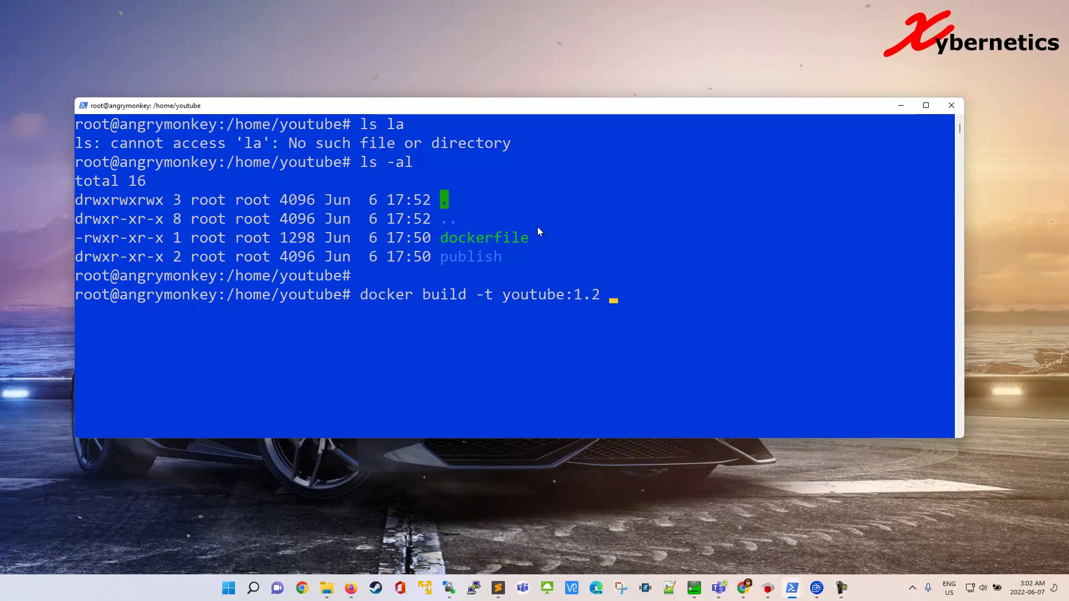
pyautogui.write('.')
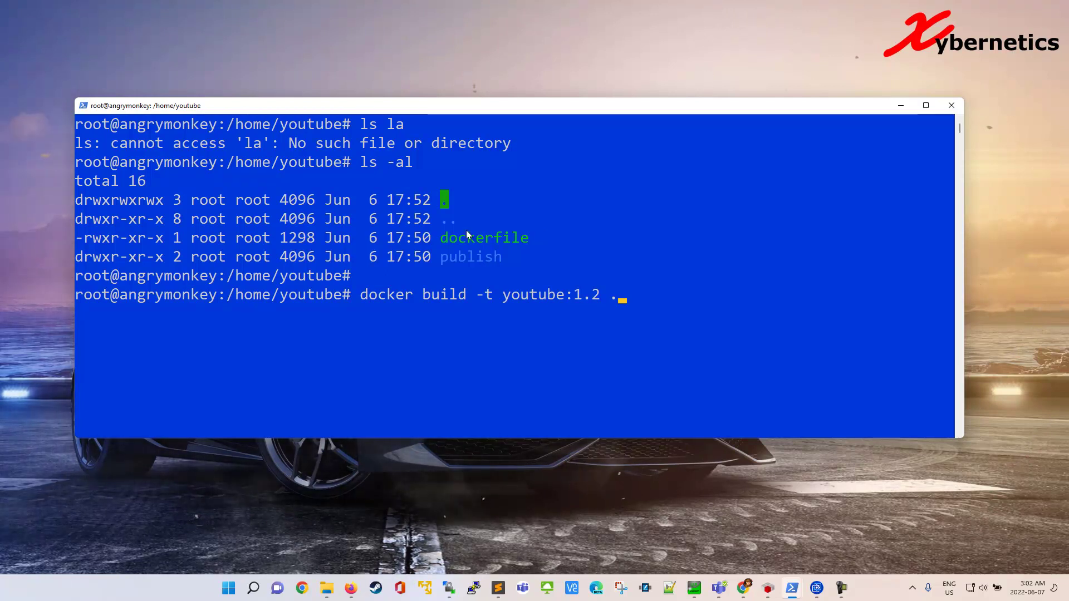
pyautogui.moveTo(442, 237); pyautogui.dragTo(541, 240)
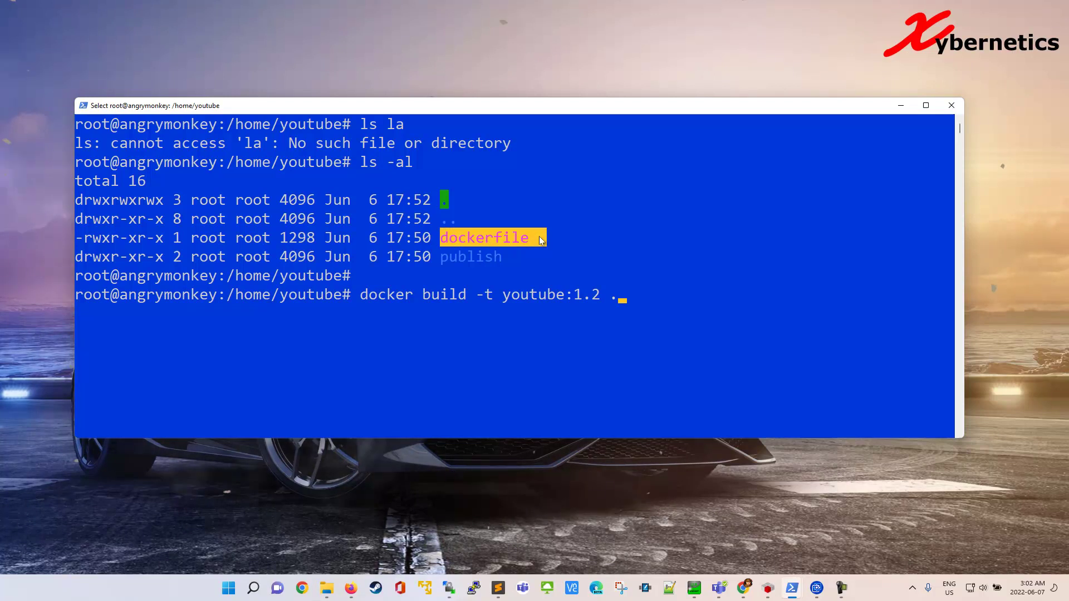
# Build youtube:1.2 and highlight the apt-get update failure resolving deb.debian.org.
pyautogui.press('Return')
pyautogui.press('Return')
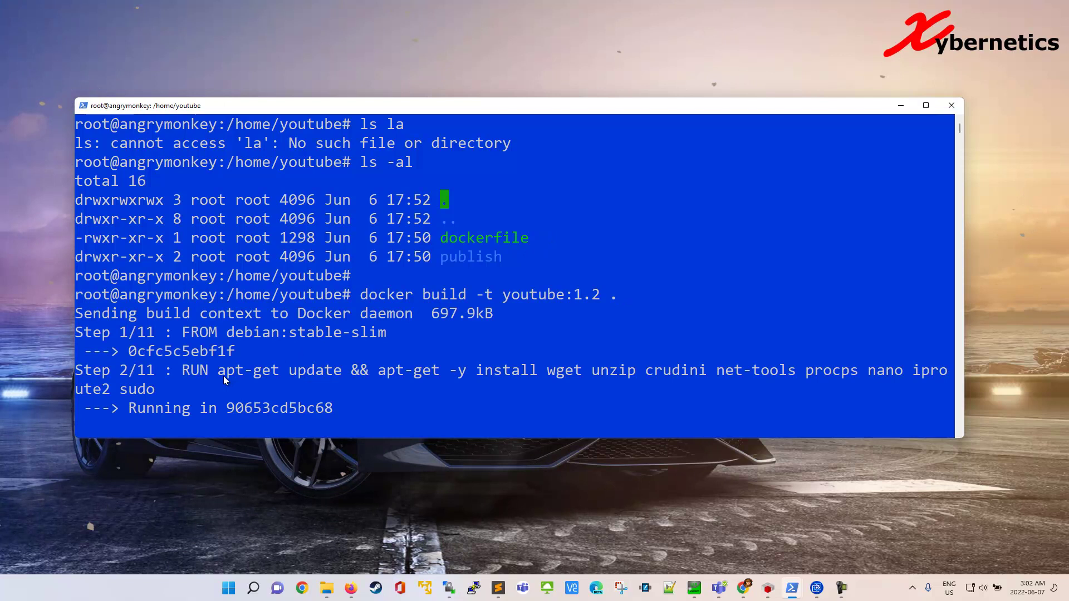
pyautogui.moveTo(219, 372); pyautogui.dragTo(341, 377)
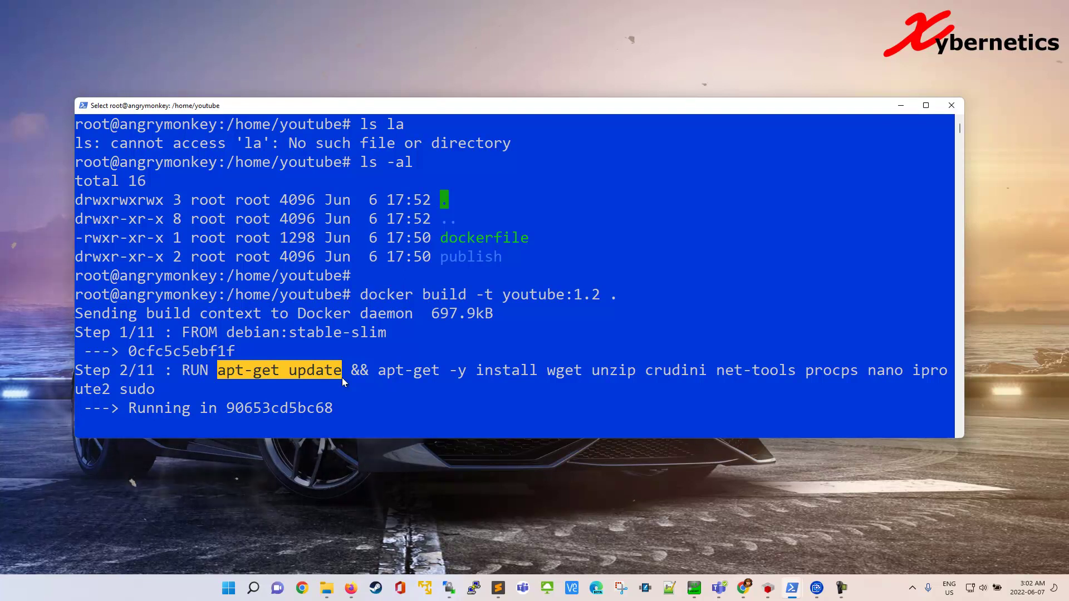
pyautogui.scroll(3, 373, 322)
pyautogui.scroll(2, 374, 321)
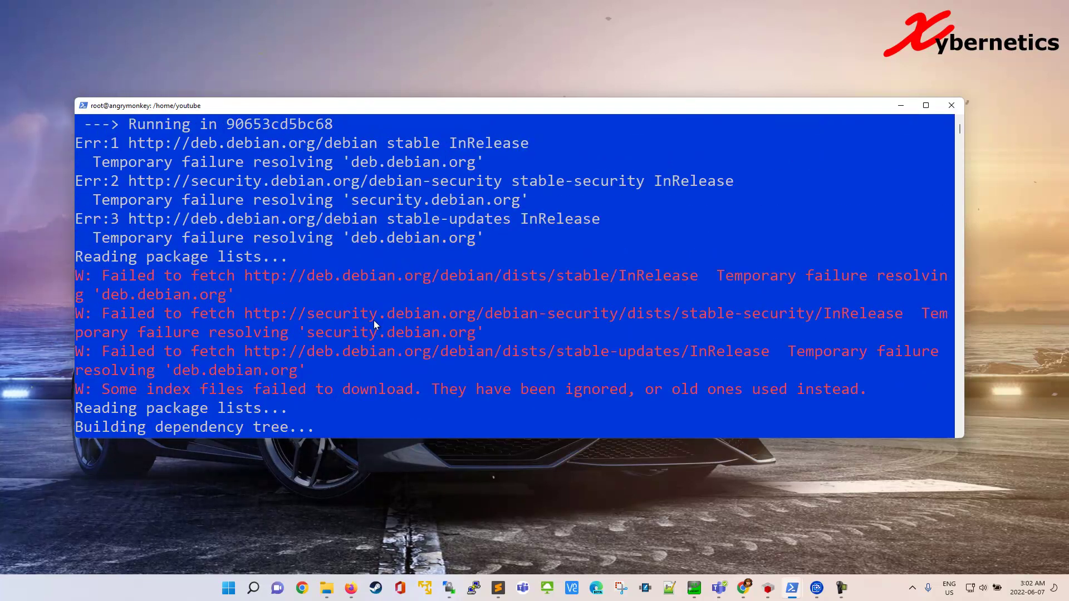
pyautogui.scroll(2, 373, 320)
pyautogui.moveTo(94, 219); pyautogui.dragTo(479, 221)
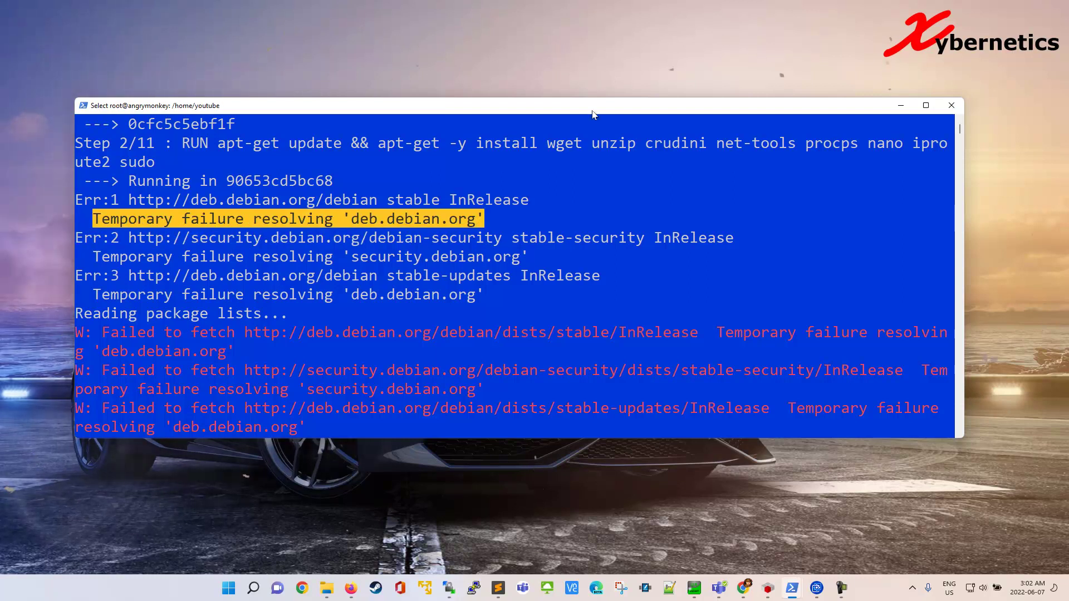
# Make the terminal window taller at top and bottom, and return to the prompt.
pyautogui.moveTo(598, 99); pyautogui.dragTo(598, 7)
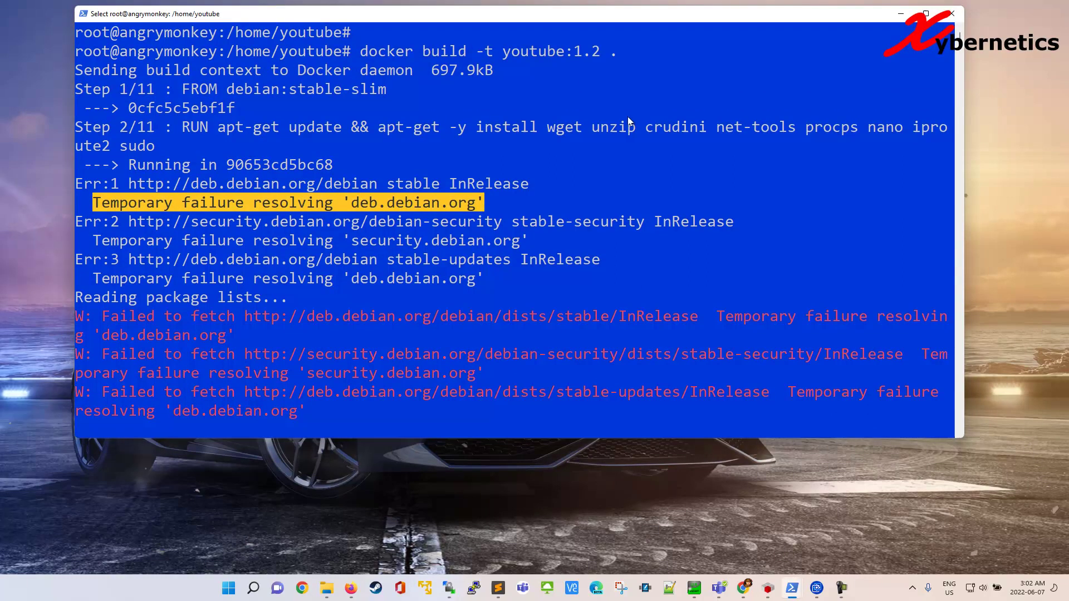
pyautogui.moveTo(577, 436); pyautogui.dragTo(576, 549)
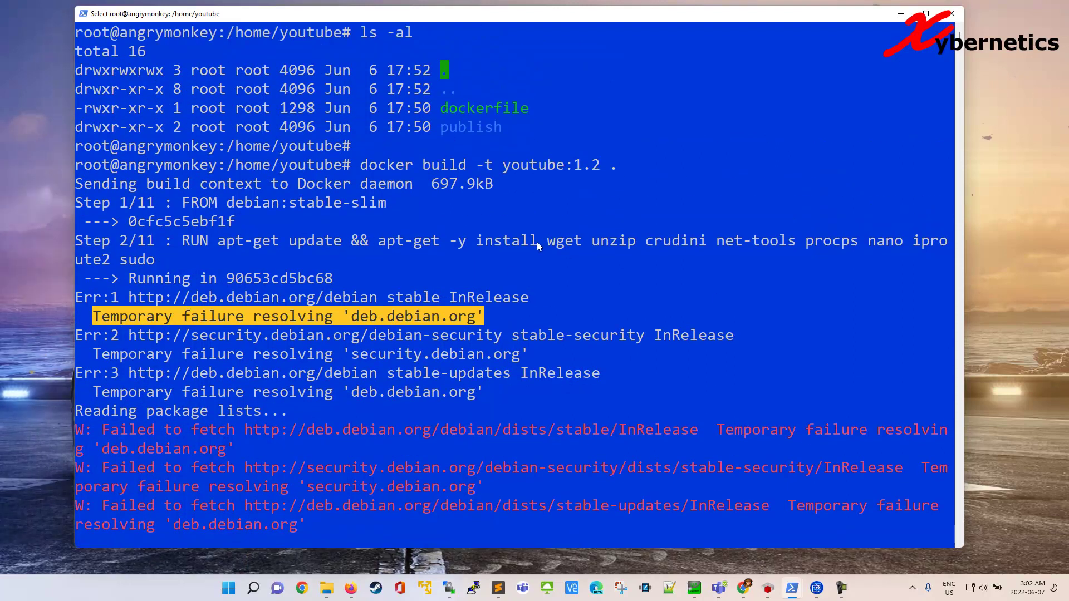
pyautogui.click(483, 266)
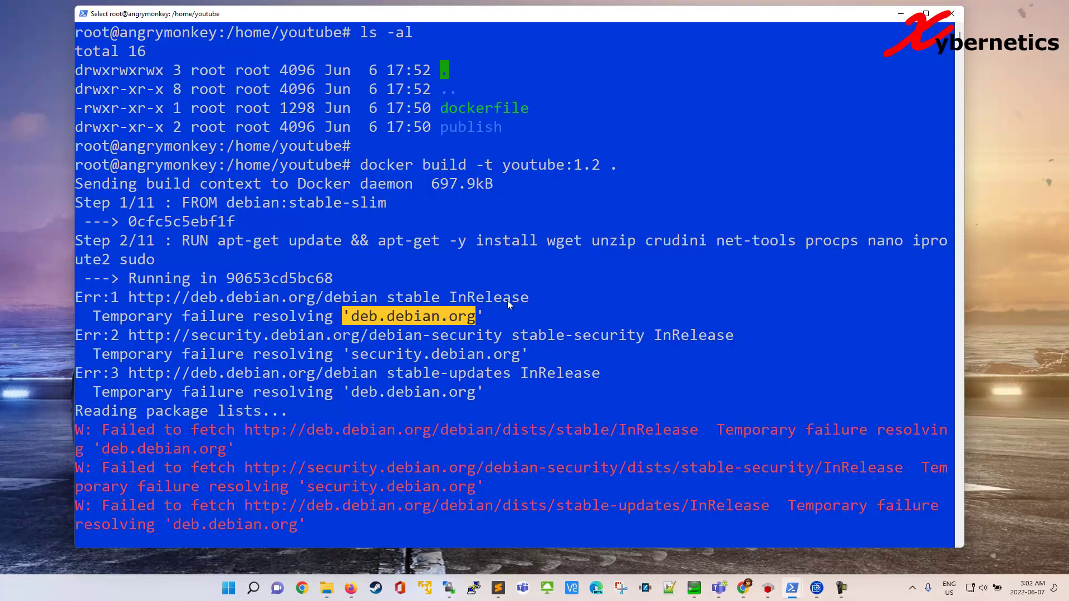
pyautogui.press('Return')
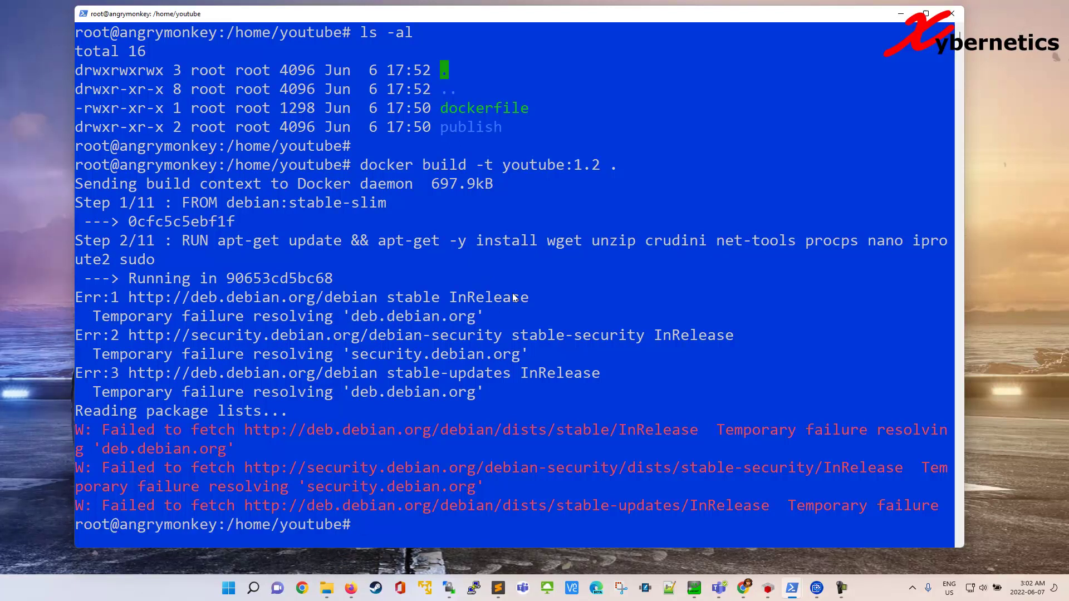
pyautogui.write('clear')
# Clear the terminal to retype the build as 'docker build --network host -t youtube:1.2 .'.
pyautogui.press('Return')
pyautogui.write('docker build --network host -t youtube:1.2 .')
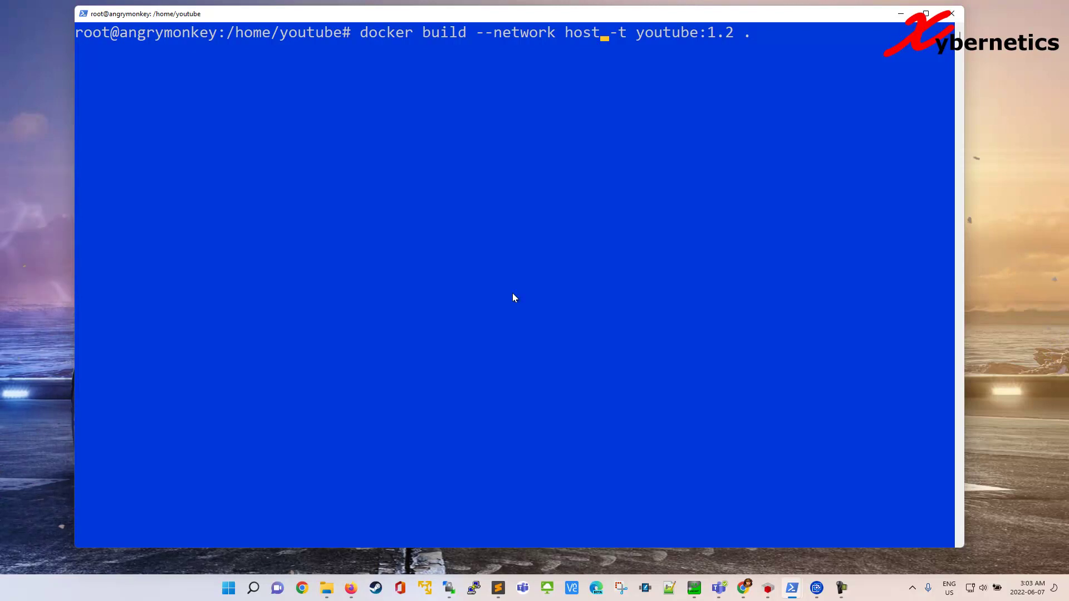
# Run the host-network youtube:1.2 build and watch apt-get install certificates and procps without DNS errors.
pyautogui.press('Return')
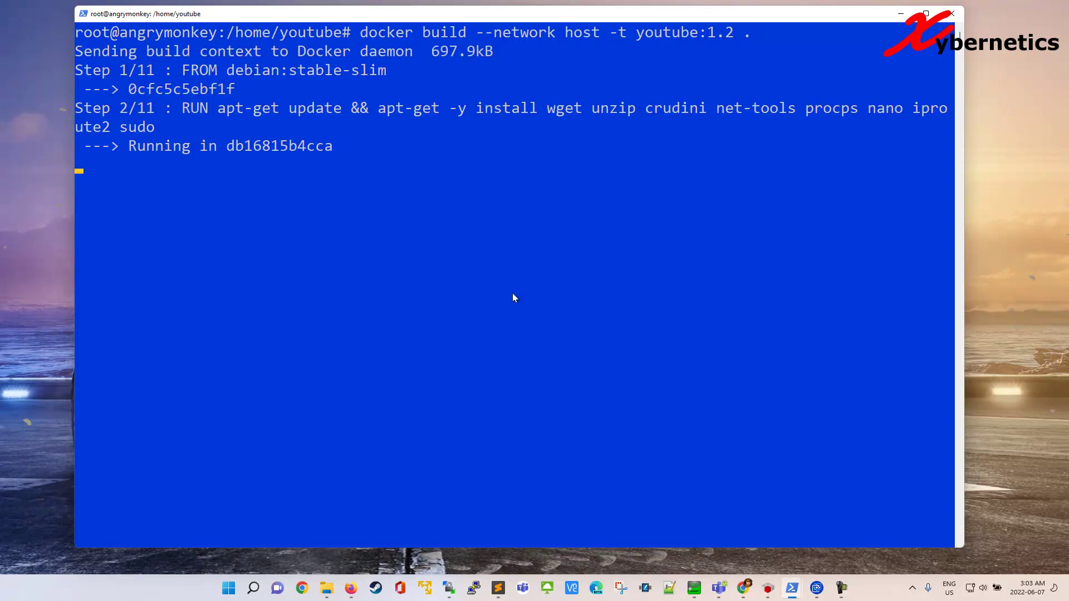